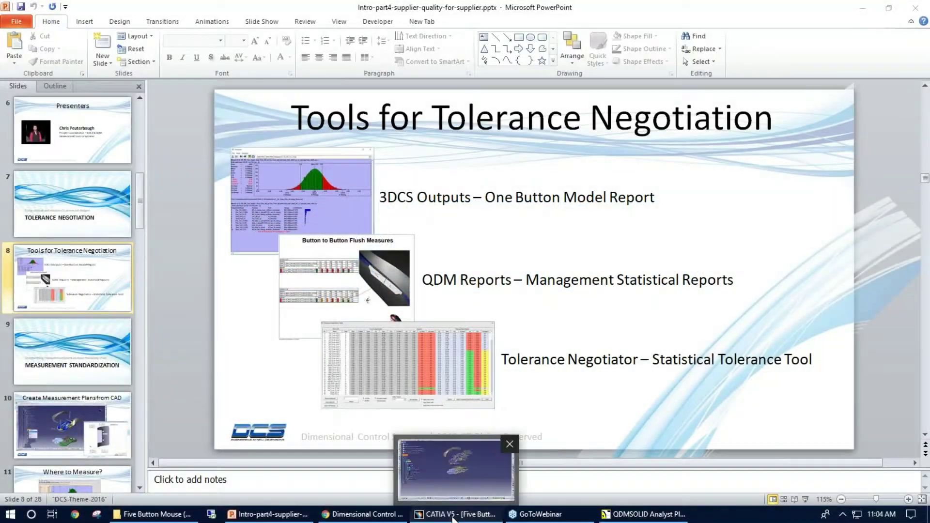
Switch to the Five Button Mouse product in CATIA V5 and hide the 3DCS labels on the exploded assembly.
{"action": "left_click", "coordinate": [454, 515]}
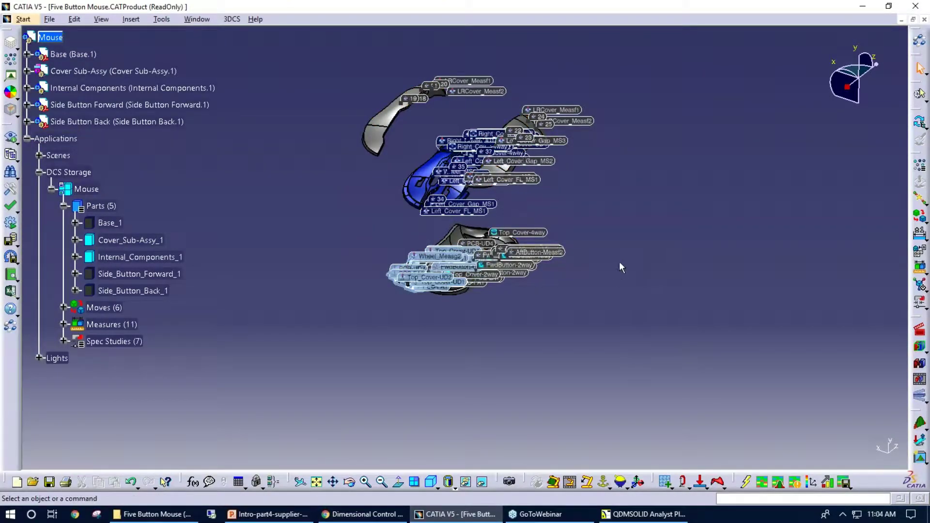
{"action": "middle_click_drag", "start_coordinate": [614, 250], "coordinate": [639, 297]}
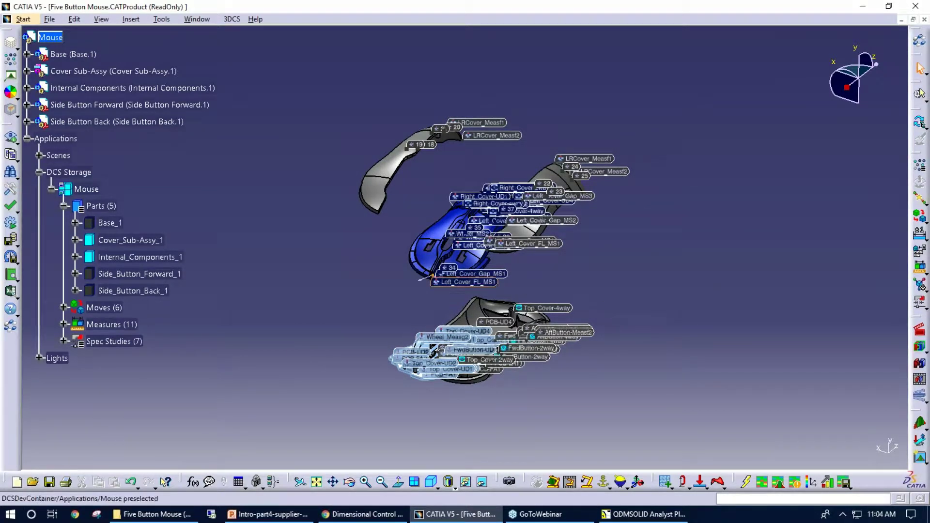
{"action": "left_click", "coordinate": [11, 59]}
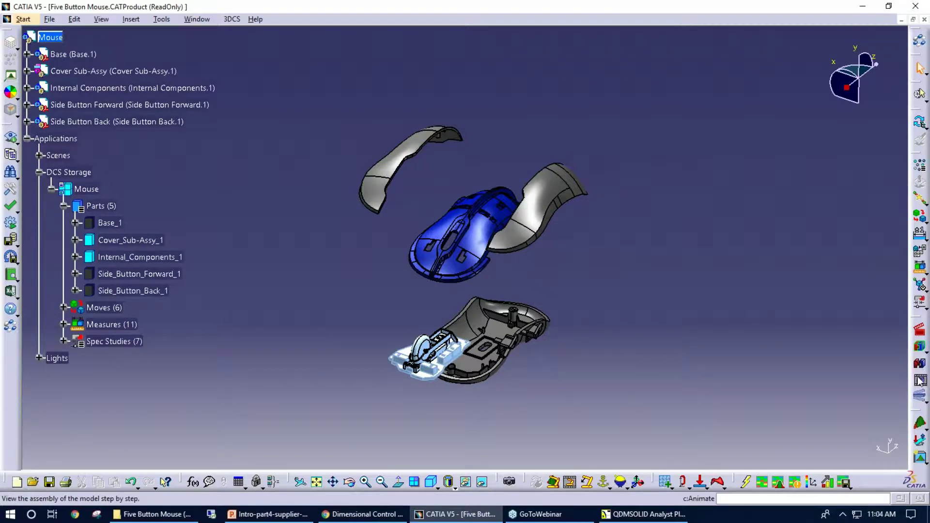
{"action": "left_click", "coordinate": [920, 93]}
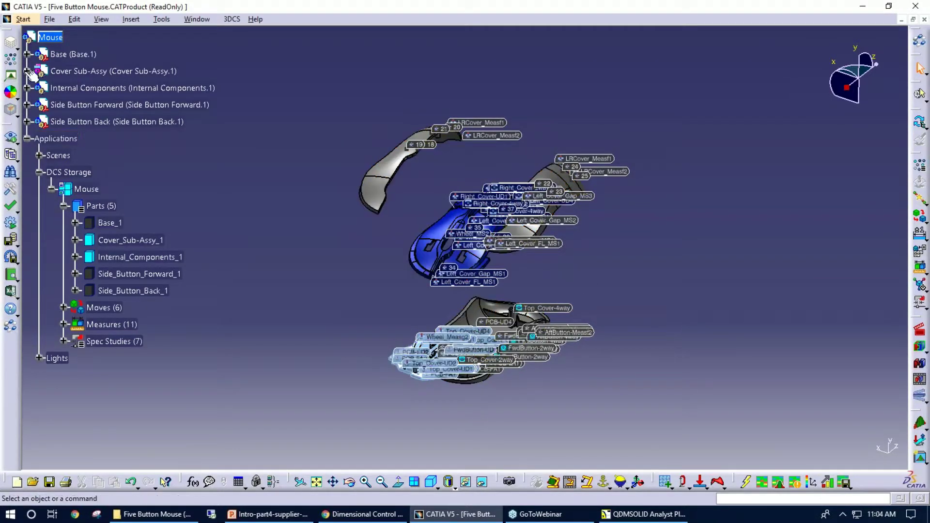
{"action": "left_click", "coordinate": [11, 65]}
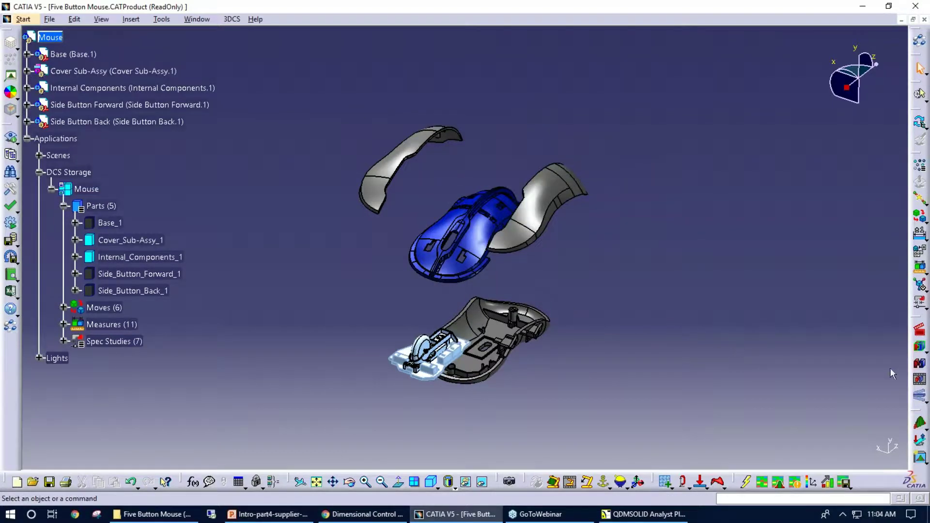
Animate the mouse assembly forward one move at a time, from PCB_to_Base through Right_Cover_to_Top_Cover, and close the animation.
{"action": "left_click", "coordinate": [923, 381]}
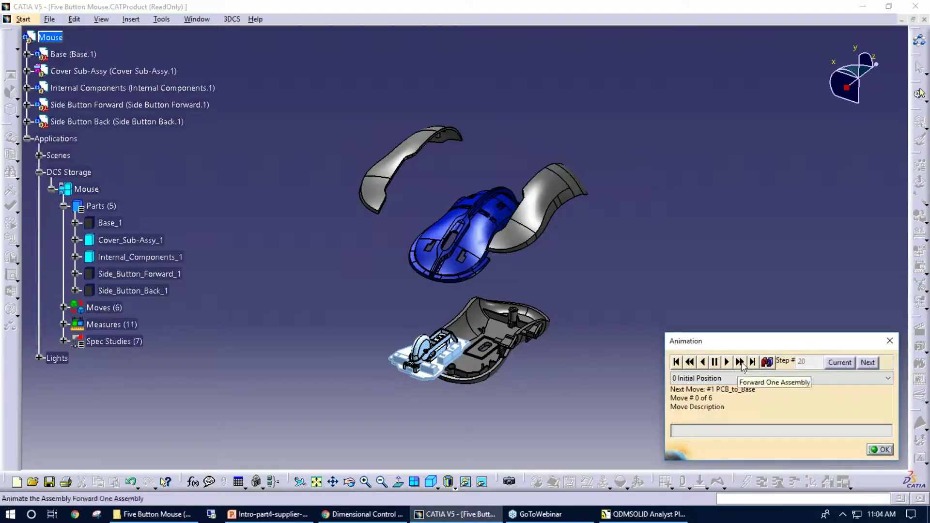
{"action": "left_click", "coordinate": [740, 362]}
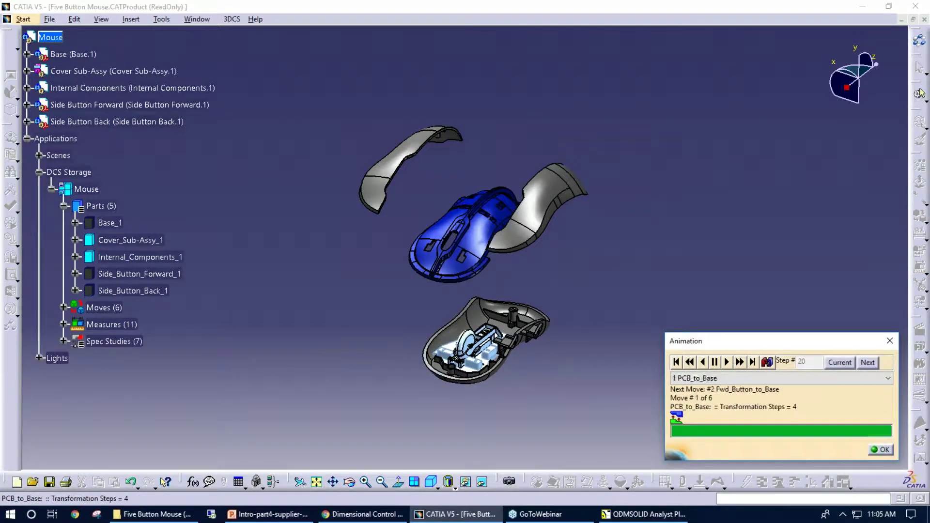
{"action": "left_click", "coordinate": [740, 363]}
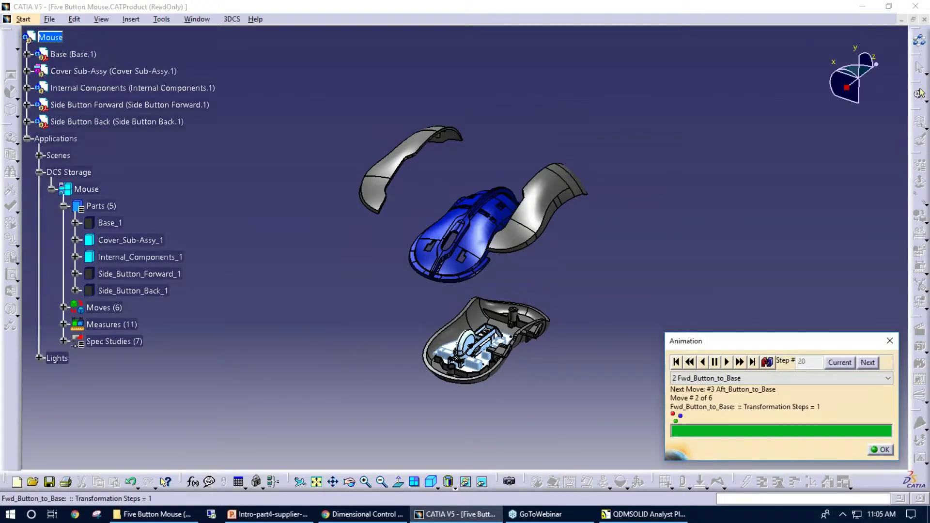
{"action": "left_click", "coordinate": [740, 362]}
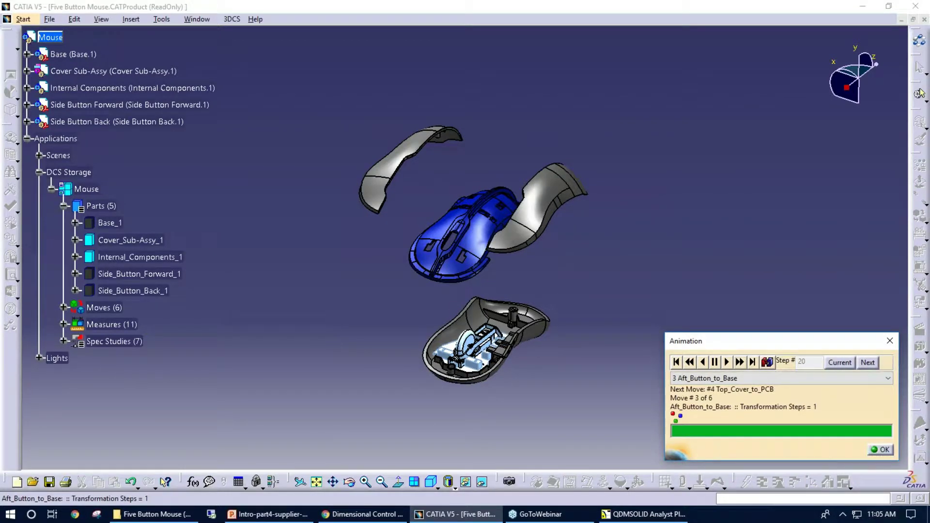
{"action": "left_click", "coordinate": [740, 363]}
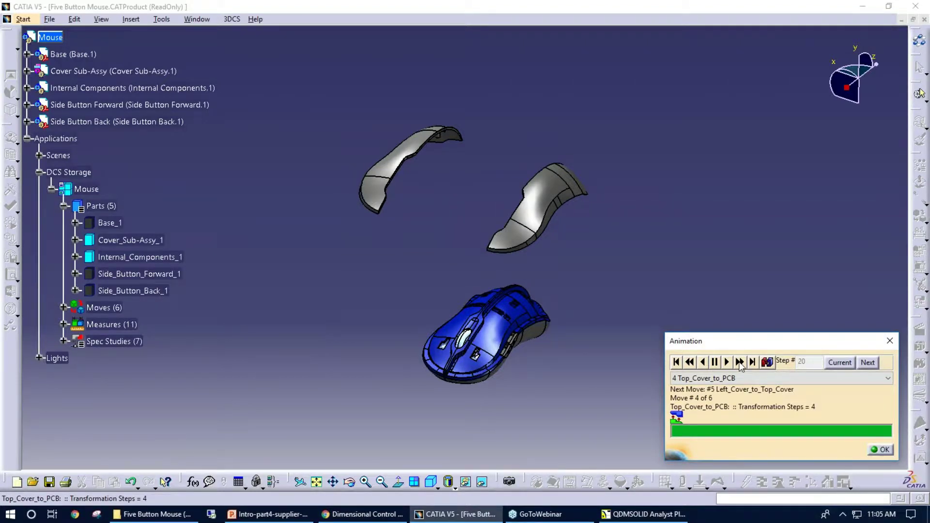
{"action": "left_click", "coordinate": [740, 363]}
{"action": "left_click", "coordinate": [740, 363]}
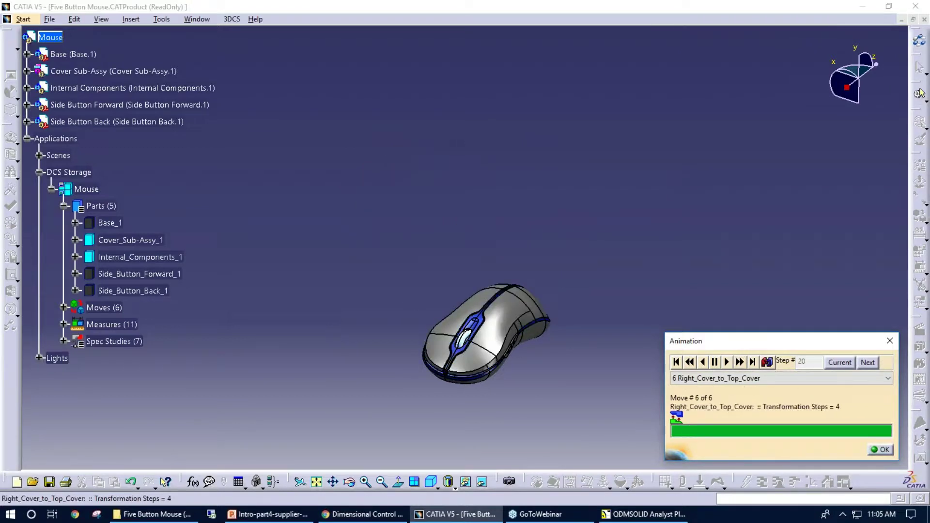
{"action": "left_click", "coordinate": [890, 341]}
Show the 3DCS labels again and run the Monte Carlo and HLM sensitivity analysis with 2000 runs, overwriting the existing results.
{"action": "middle_click_drag", "start_coordinate": [499, 385], "coordinate": [578, 437]}
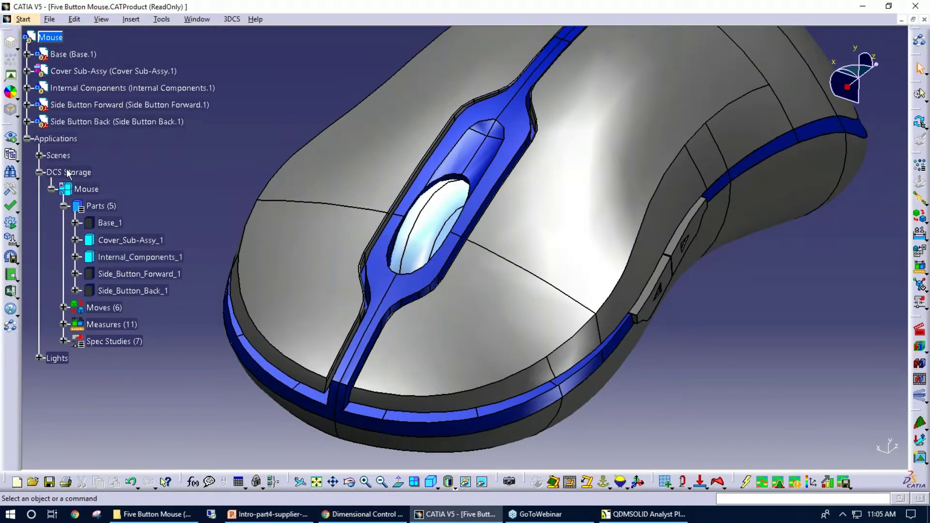
{"action": "left_click", "coordinate": [11, 60]}
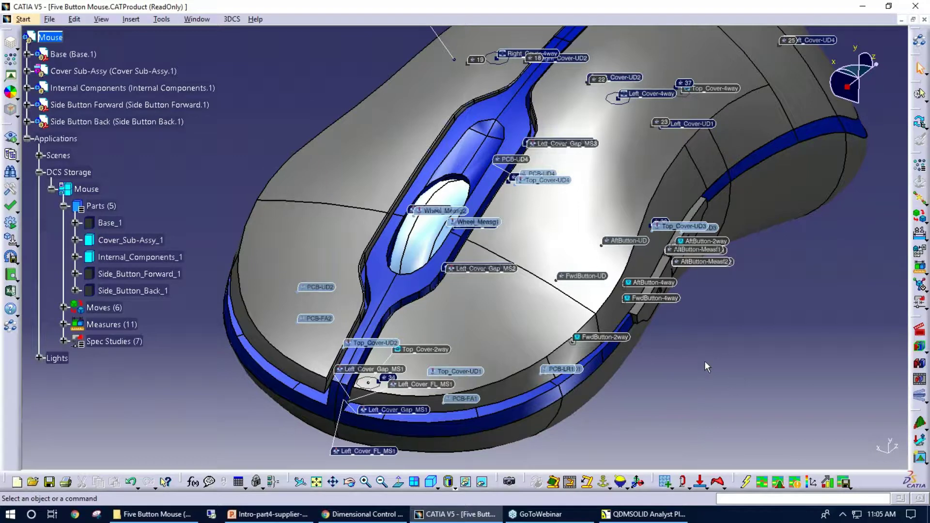
{"action": "left_click", "coordinate": [920, 401]}
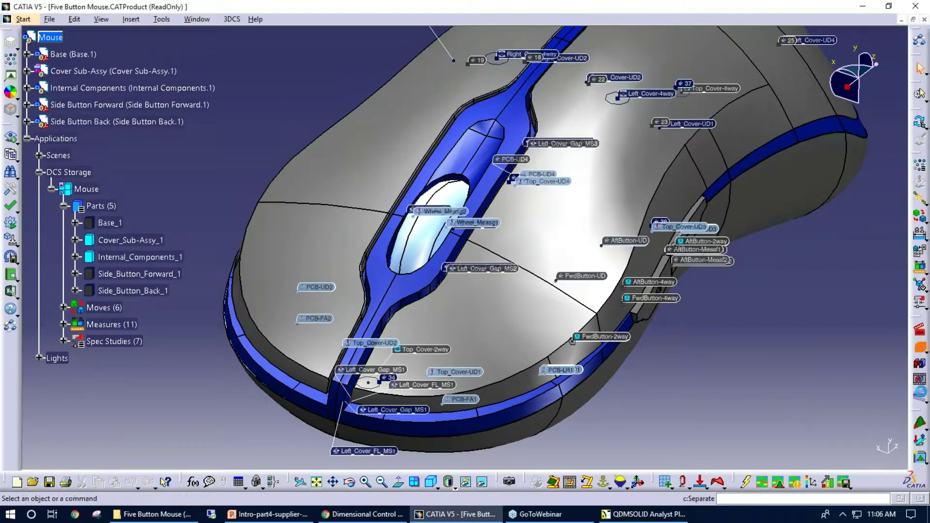
{"action": "left_click", "coordinate": [920, 93]}
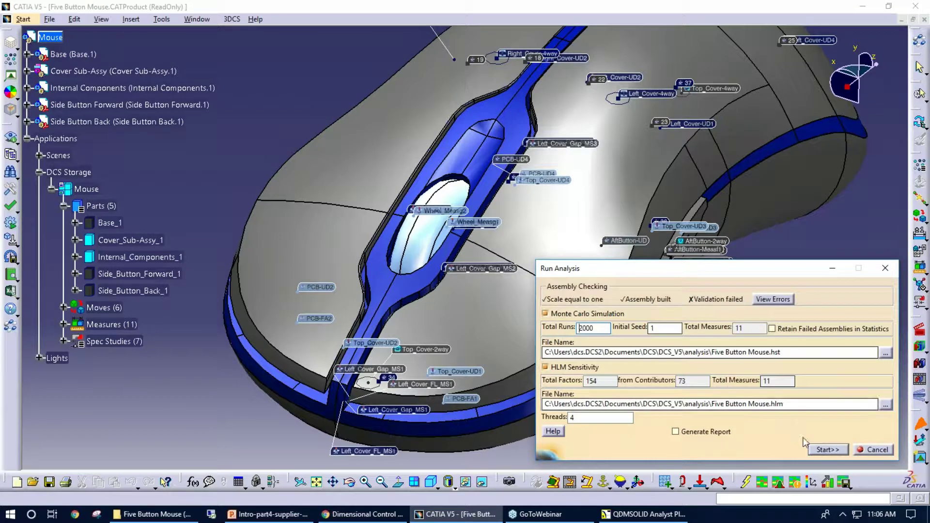
{"action": "left_click", "coordinate": [828, 450]}
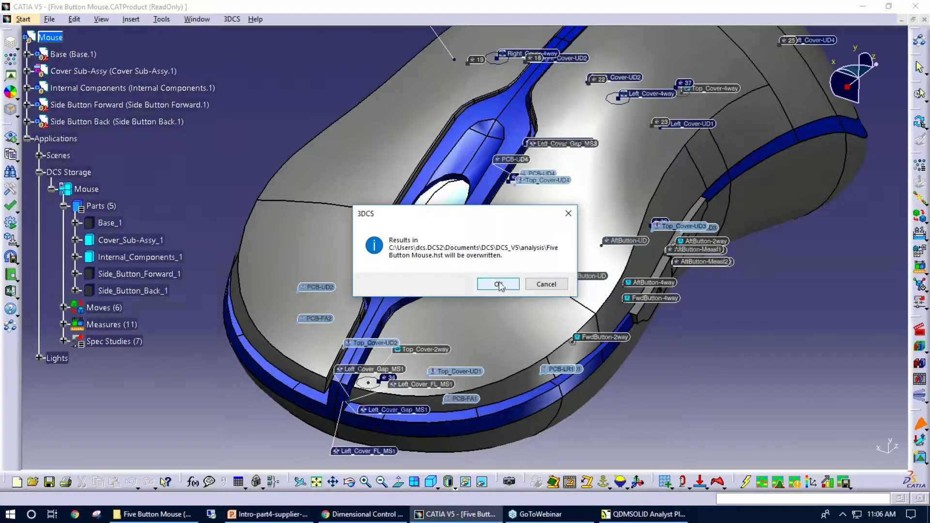
{"action": "left_click", "coordinate": [498, 284]}
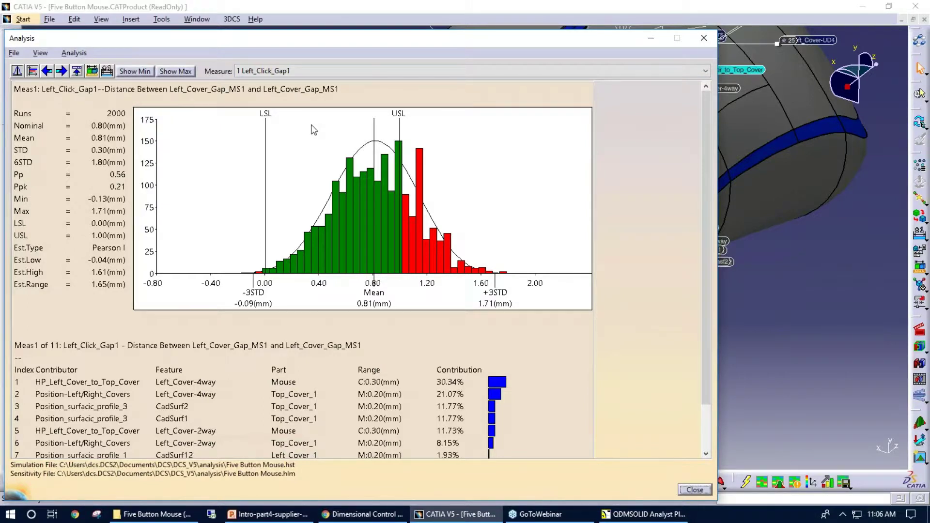
Move the analysis report and the Left_Click_Gap1 histogram callout clear of the mouse to examine the contributors on the model.
{"action": "left_click_drag", "start_coordinate": [424, 42], "coordinate": [519, 431]}
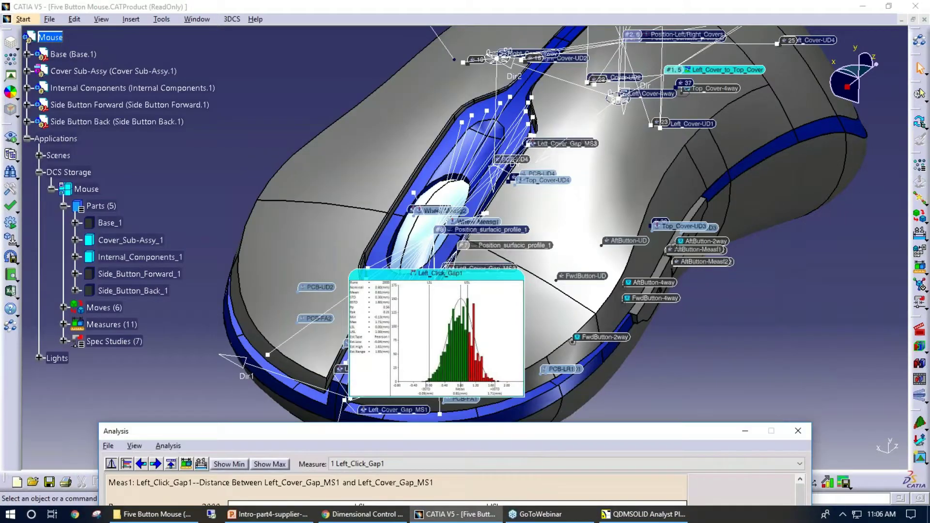
{"action": "left_click_drag", "start_coordinate": [383, 335], "coordinate": [745, 344]}
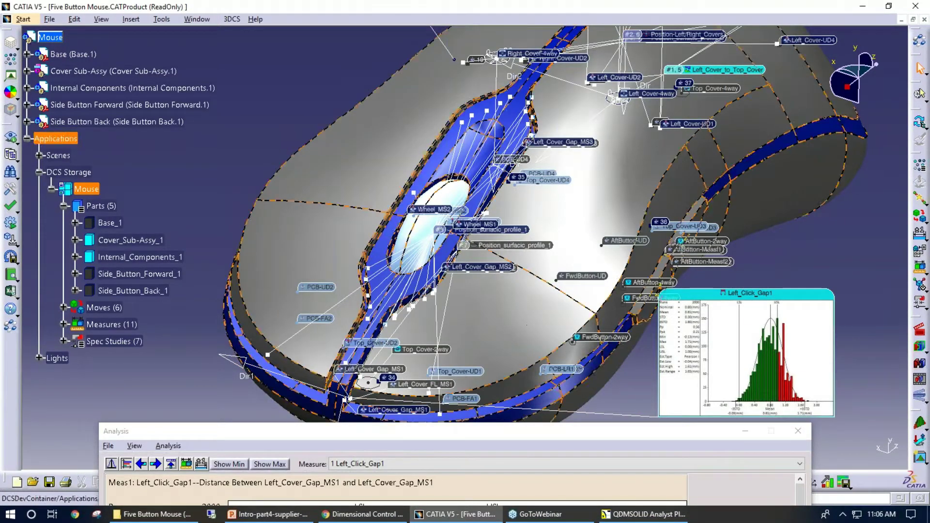
{"action": "middle_click_drag", "start_coordinate": [744, 344], "coordinate": [509, 228]}
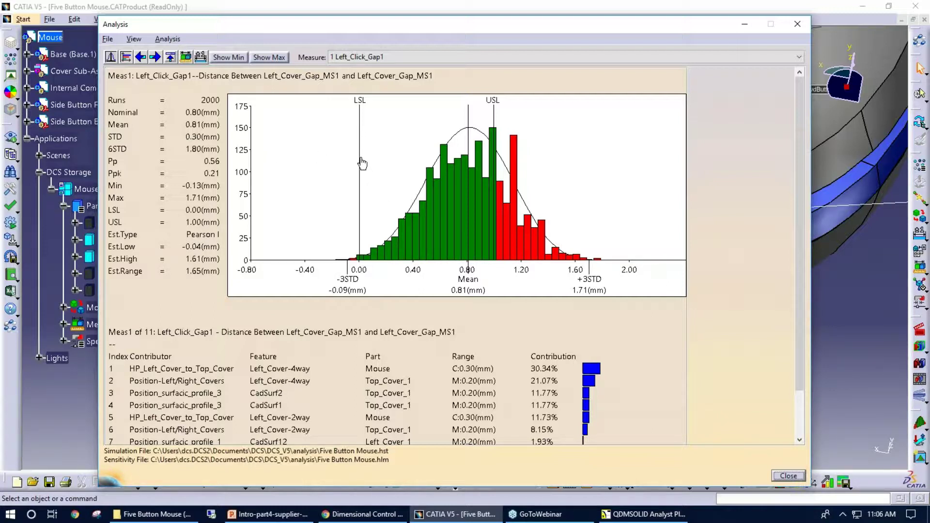
Adjust the Left_Click_Gap1 spec limits on the histogram to an upper limit of about 1.53 mm and a lower limit of about 0.06 mm.
{"action": "mouse_move", "coordinate": [362, 163]}
{"action": "left_mouse_down"}
{"action": "mouse_move", "coordinate": [347, 163]}
{"action": "mouse_move", "coordinate": [363, 159]}
{"action": "left_mouse_up"}
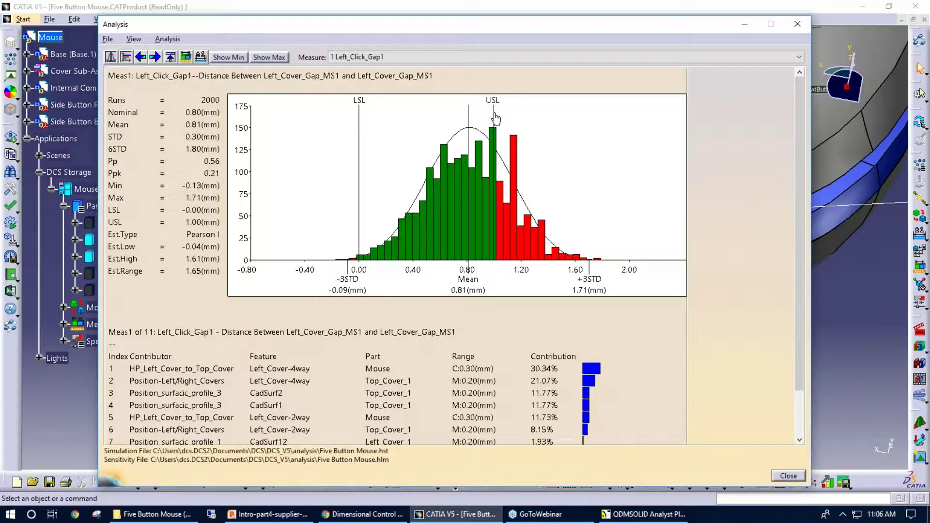
{"action": "left_click_drag", "start_coordinate": [495, 117], "coordinate": [562, 118]}
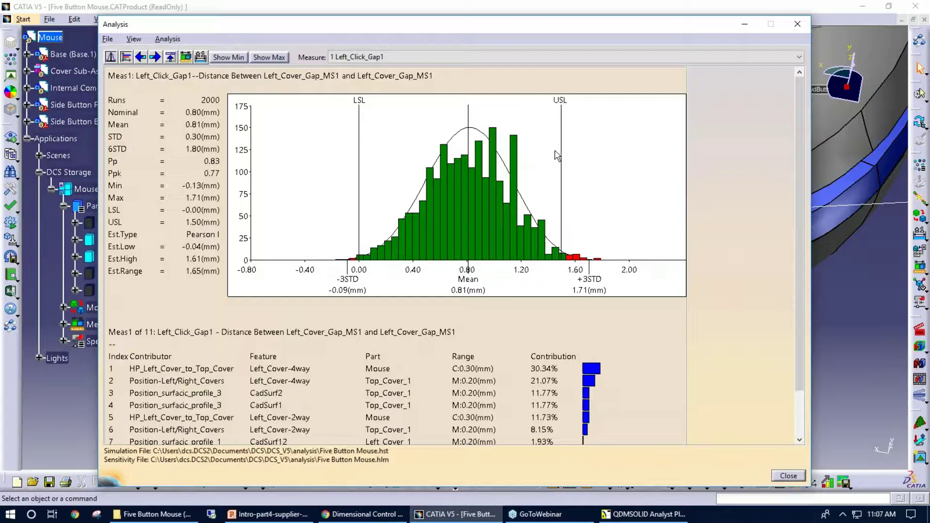
{"action": "left_click_drag", "start_coordinate": [563, 157], "coordinate": [568, 154]}
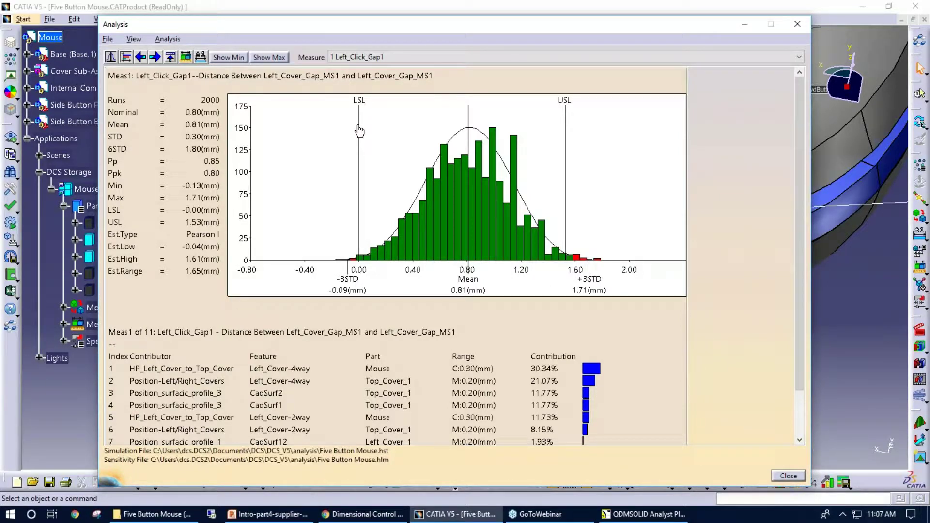
{"action": "mouse_move", "coordinate": [359, 130]}
{"action": "left_mouse_down"}
{"action": "mouse_move", "coordinate": [380, 128]}
{"action": "mouse_move", "coordinate": [369, 127]}
{"action": "left_mouse_up"}
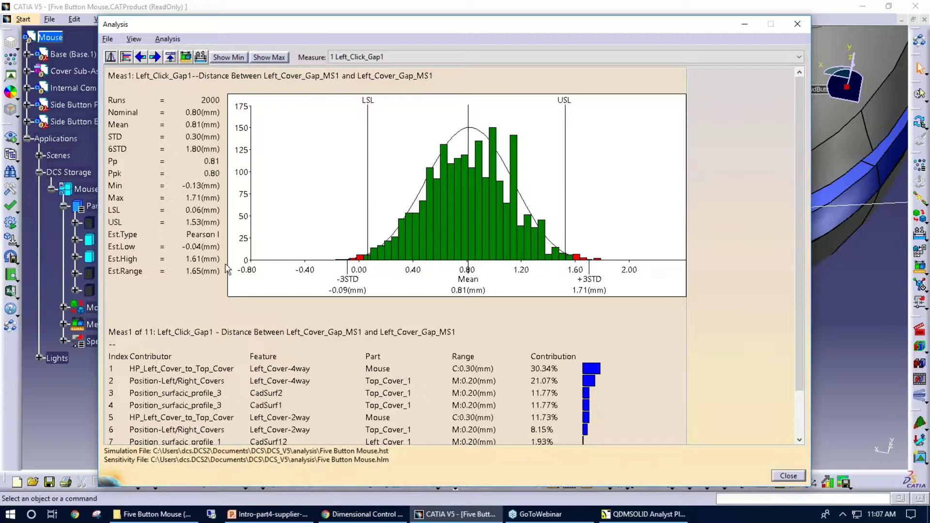
Set the range of the Position-Left/Right_Covers circular tolerance, the second-ranked contributor, to 0.15 mm.
{"action": "left_click", "coordinate": [198, 382]}
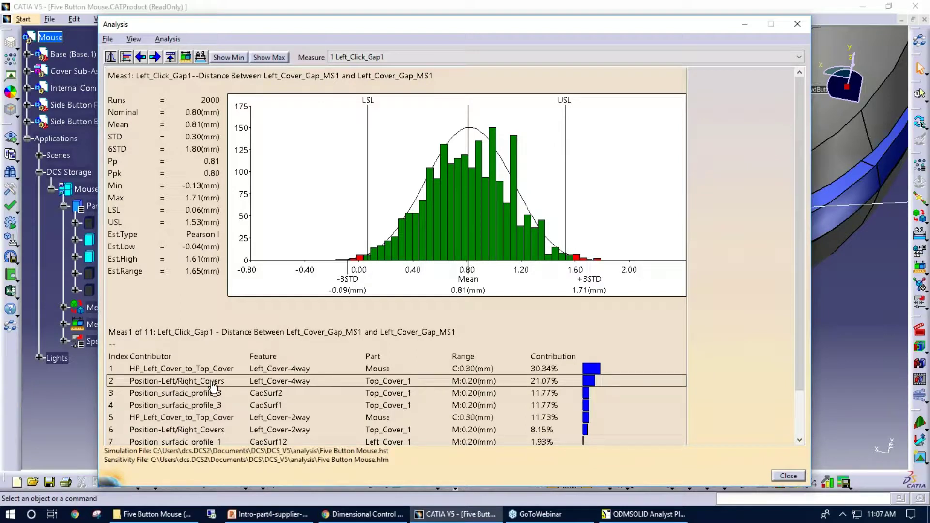
{"action": "double_click", "coordinate": [212, 385]}
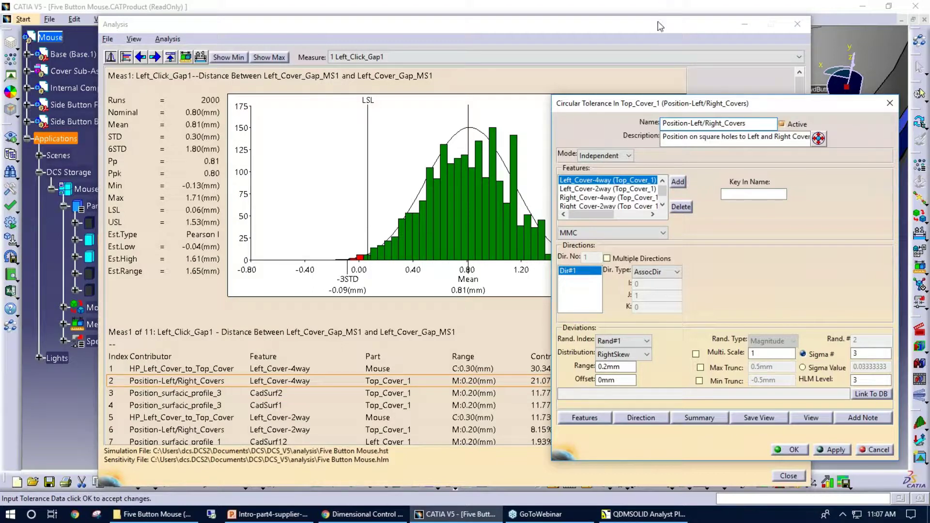
{"action": "left_click", "coordinate": [744, 24]}
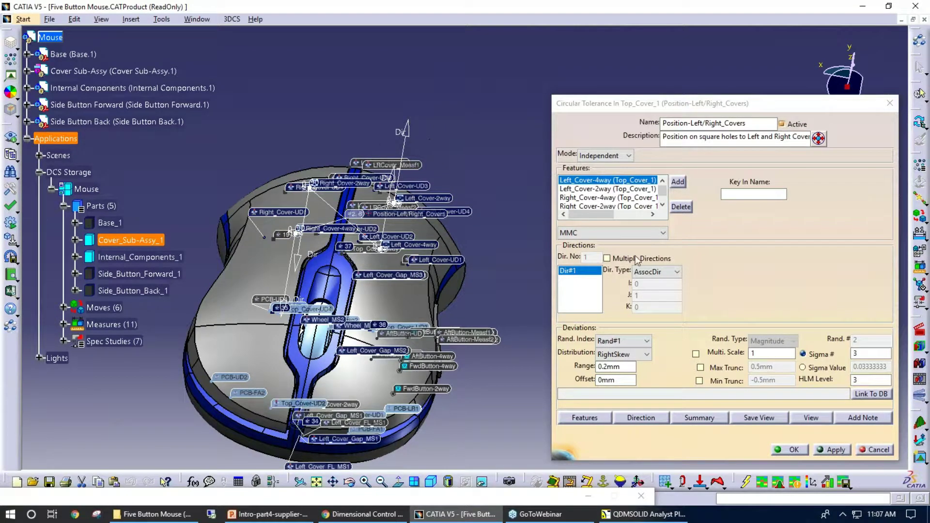
{"action": "double_click", "coordinate": [620, 367]}
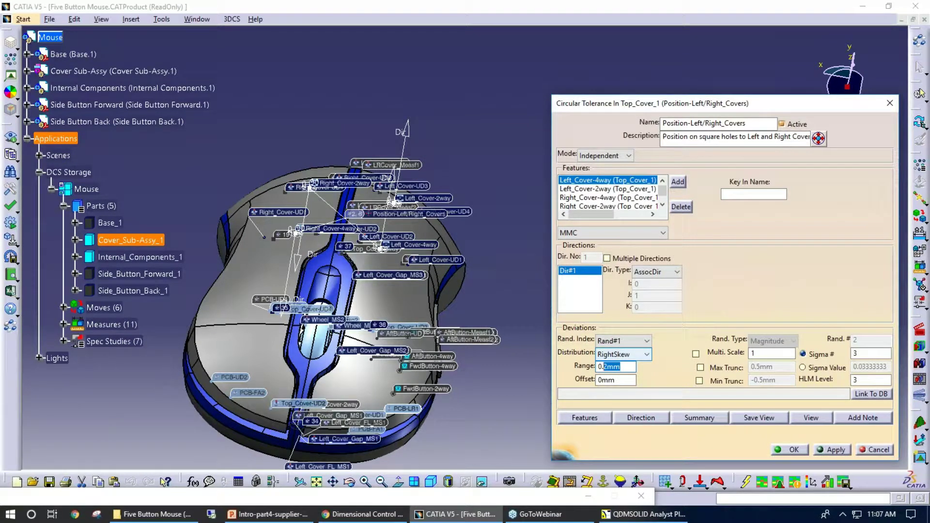
{"action": "type", "text": "15"}
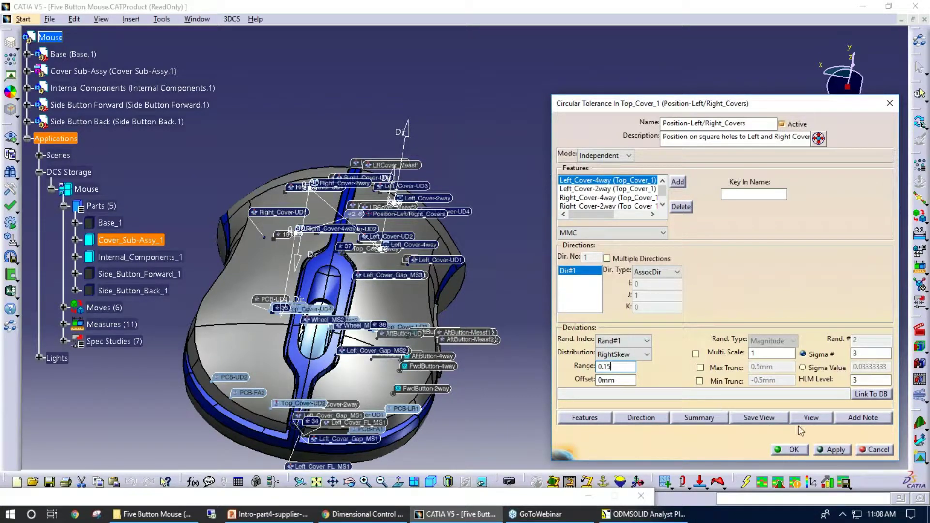
{"action": "left_click", "coordinate": [791, 450]}
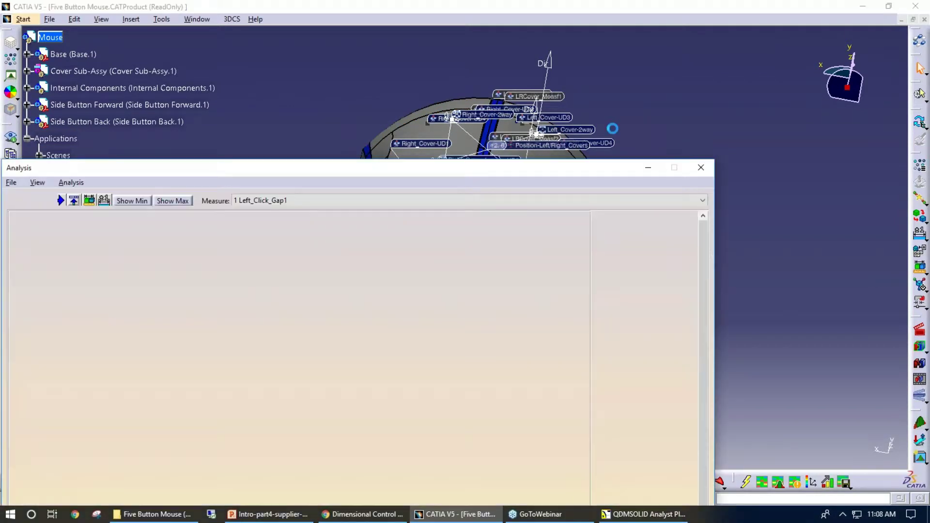
Remove Type, Descrip., Runs, STD, 6STD, Min and Max from the statistics displayed in the Left_Click_Gap1 simulation report.
{"action": "left_click_drag", "start_coordinate": [226, 169], "coordinate": [364, 51]}
{"action": "left_click", "coordinate": [174, 61]}
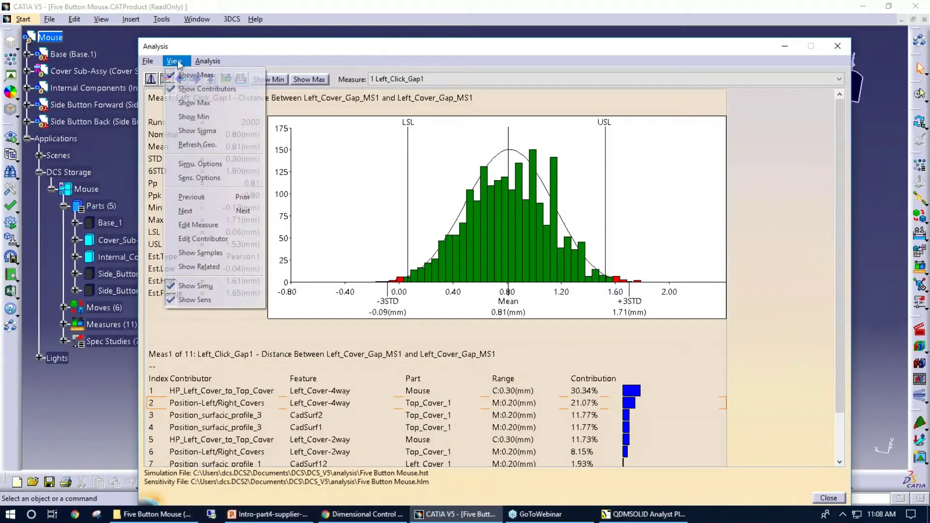
{"action": "left_click", "coordinate": [196, 164]}
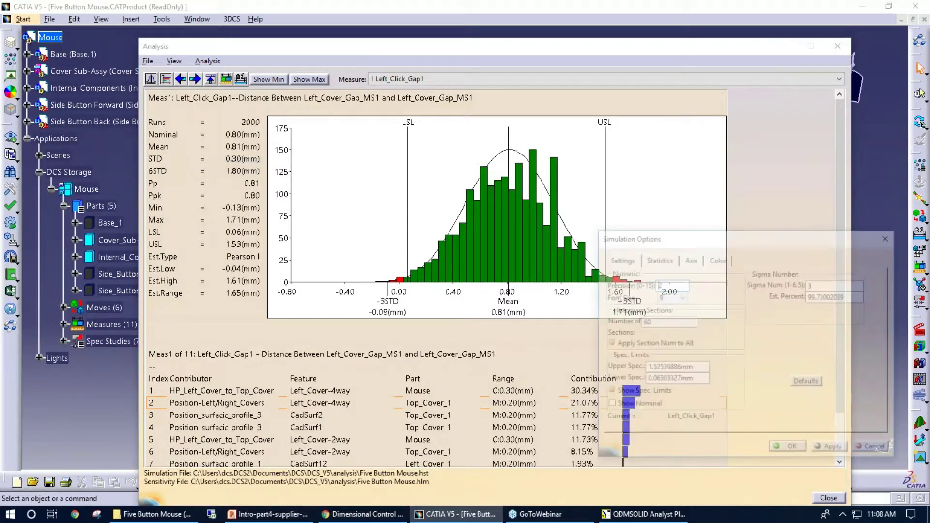
{"action": "left_click", "coordinate": [661, 260]}
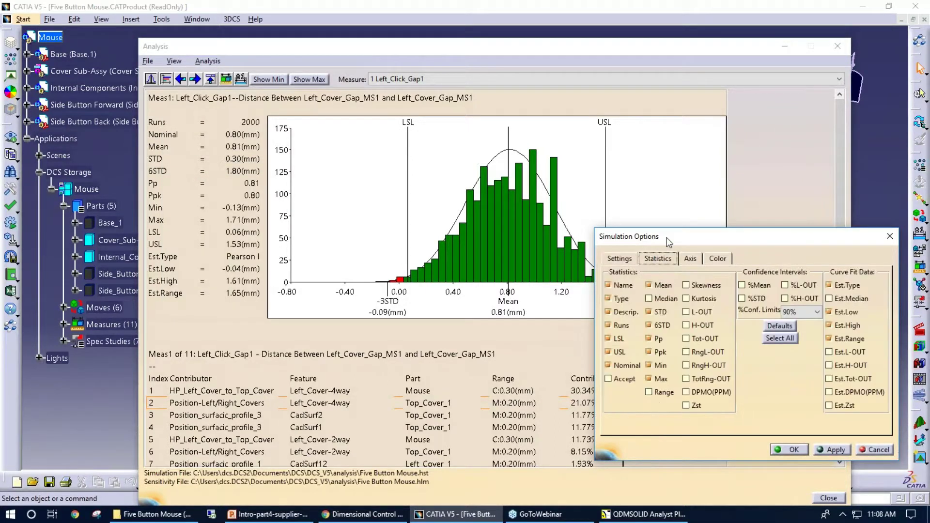
{"action": "left_click_drag", "start_coordinate": [667, 241], "coordinate": [296, 119]}
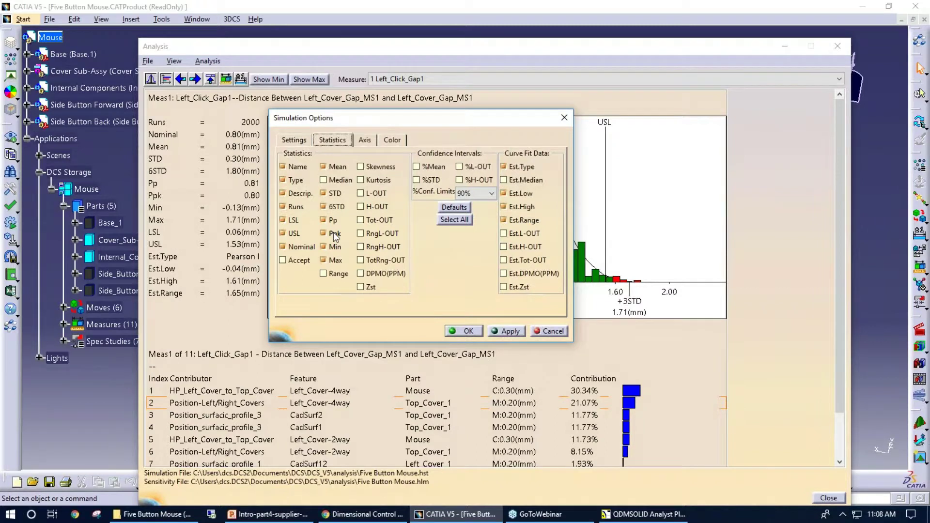
{"action": "left_click", "coordinate": [295, 180]}
{"action": "left_click", "coordinate": [334, 247]}
{"action": "left_click", "coordinate": [335, 261]}
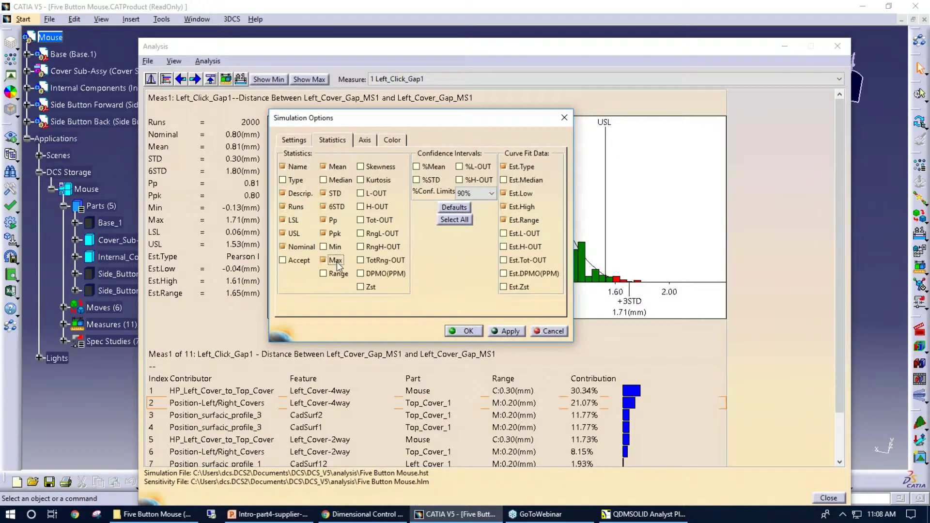
{"action": "left_click", "coordinate": [336, 207]}
{"action": "left_click", "coordinate": [334, 194]}
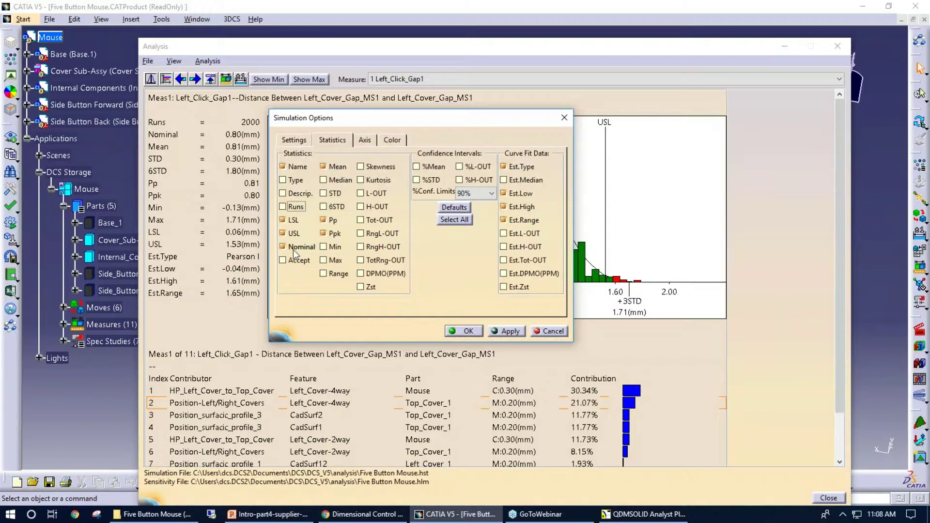
{"action": "left_click", "coordinate": [506, 329]}
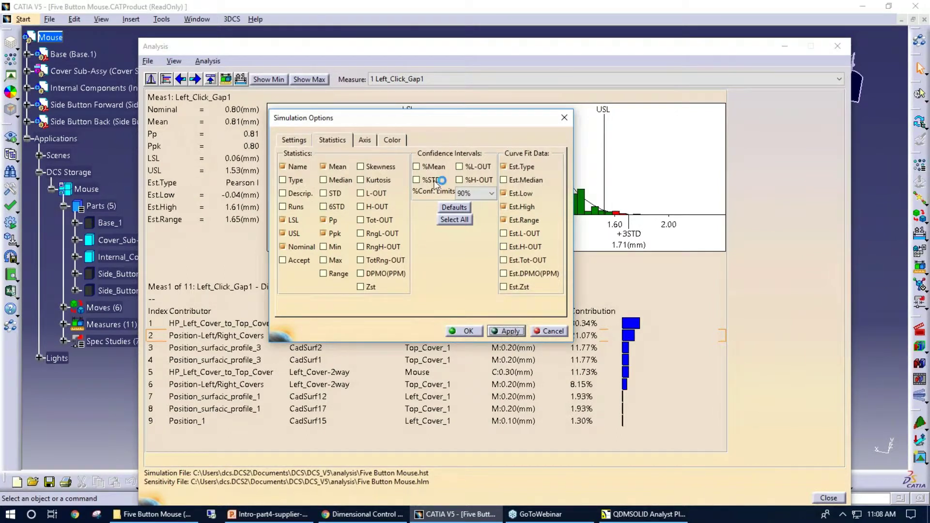
{"action": "left_click", "coordinate": [455, 334]}
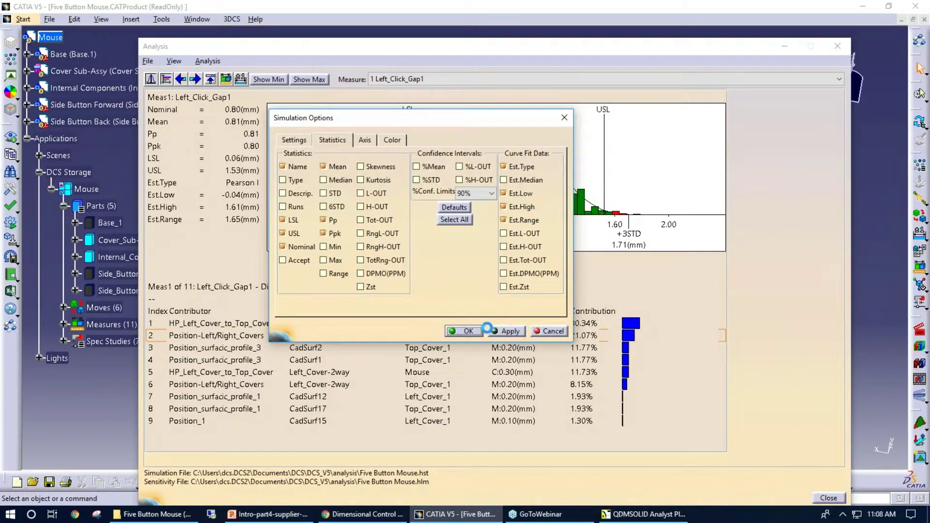
Minimize the analysis report and switch to Chrome to show the 3DCS Variation Analysis HTML report of the Five Button Mouse.
{"action": "left_click", "coordinate": [786, 49]}
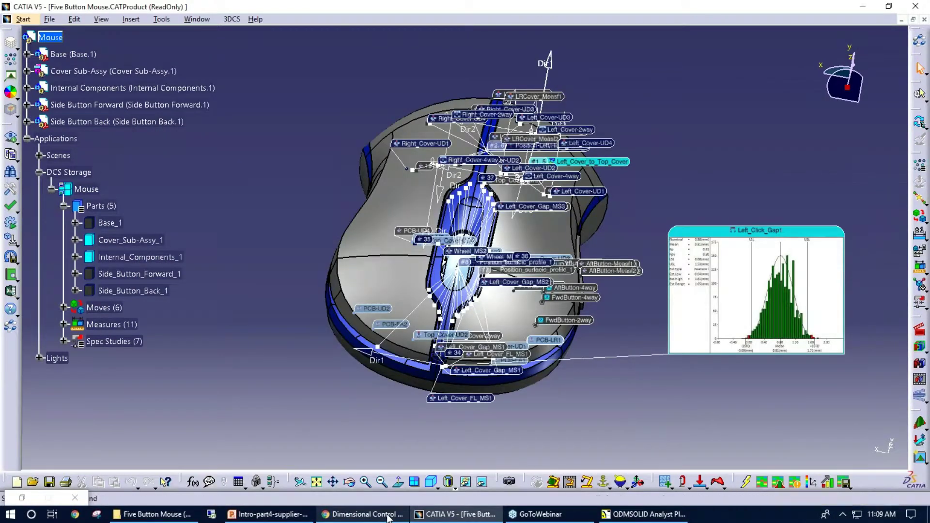
{"action": "mouse_move", "coordinate": [388, 519]}
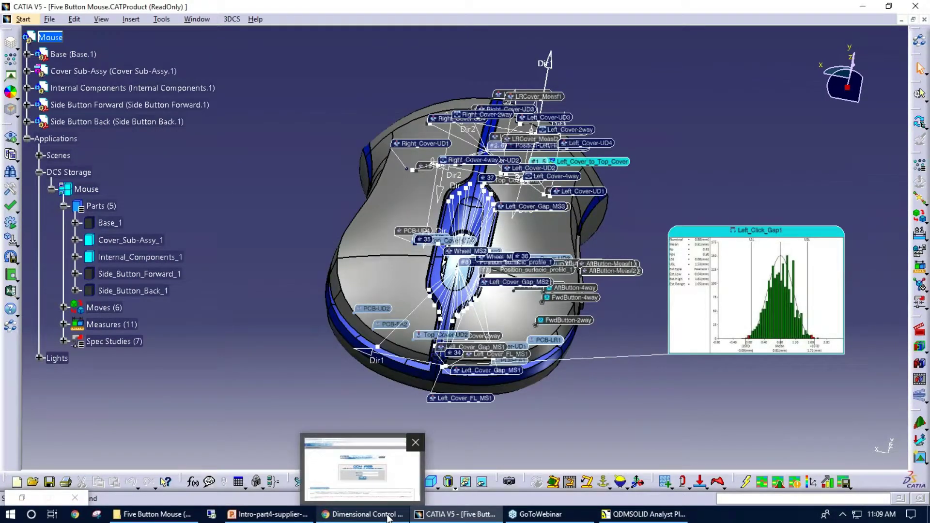
{"action": "left_click", "coordinate": [389, 488]}
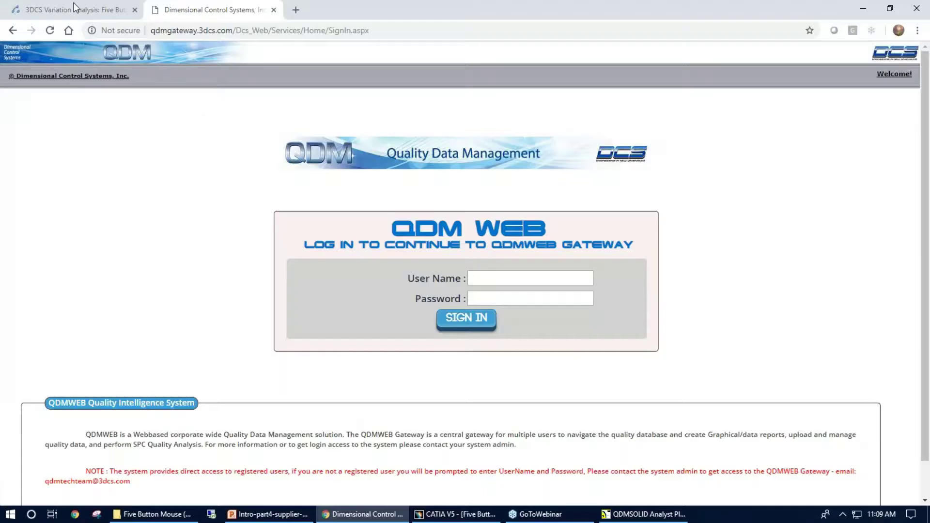
{"action": "left_click", "coordinate": [82, 9]}
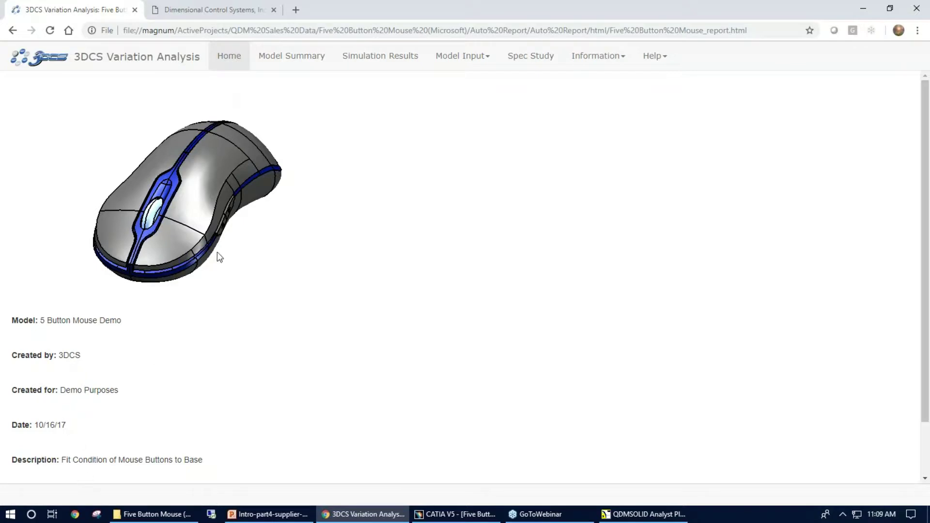
Review the report's model summary from the objectives through the critical measurements, revisions and assumptions to the abbreviations.
{"action": "left_click", "coordinate": [292, 60]}
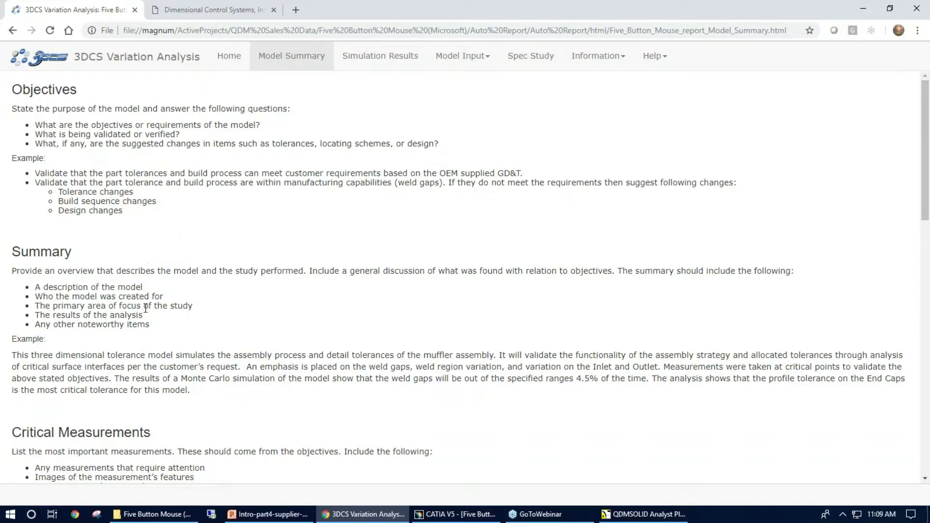
{"action": "scroll", "coordinate": [141, 314], "scroll_direction": "down", "scroll_amount": 1}
{"action": "scroll", "coordinate": [276, 293], "scroll_direction": "up", "scroll_amount": 1}
{"action": "scroll", "coordinate": [65, 247], "scroll_direction": "down", "scroll_amount": 2}
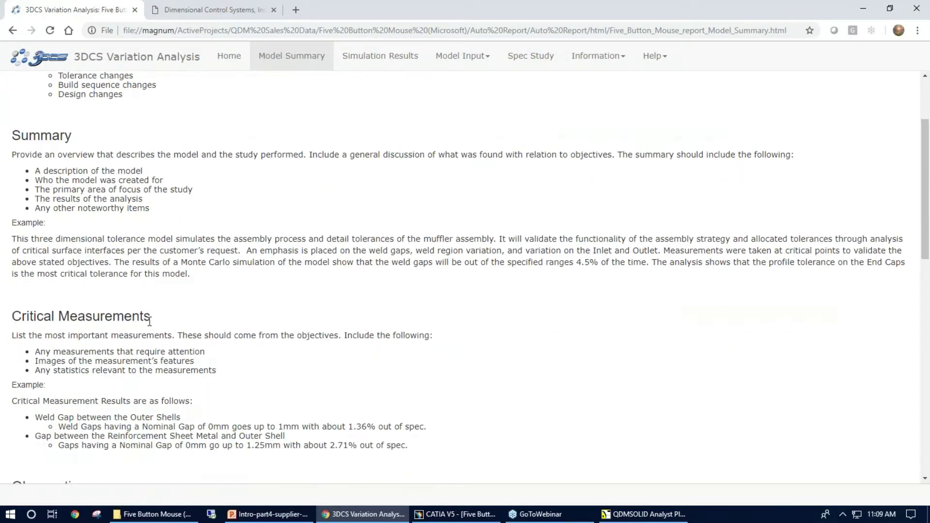
{"action": "scroll", "coordinate": [149, 322], "scroll_direction": "down", "scroll_amount": 4}
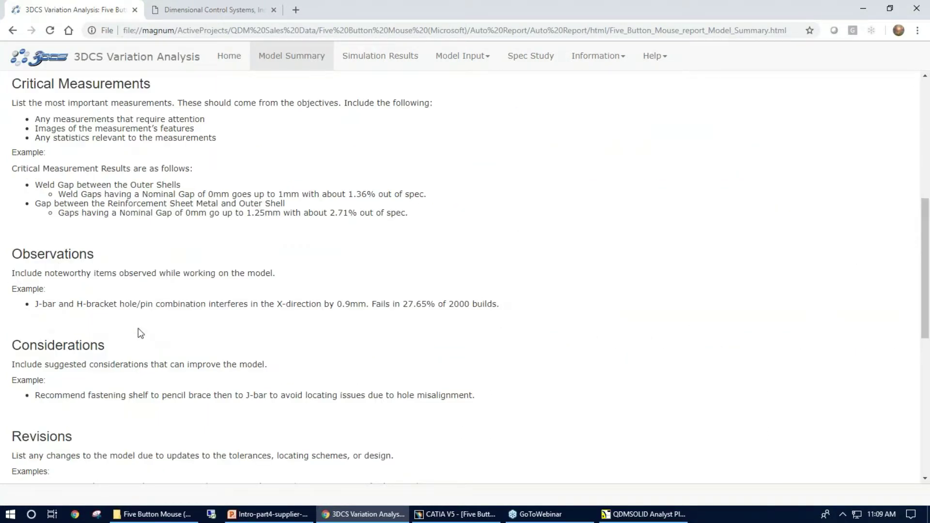
{"action": "scroll", "coordinate": [135, 325], "scroll_direction": "down", "scroll_amount": 3}
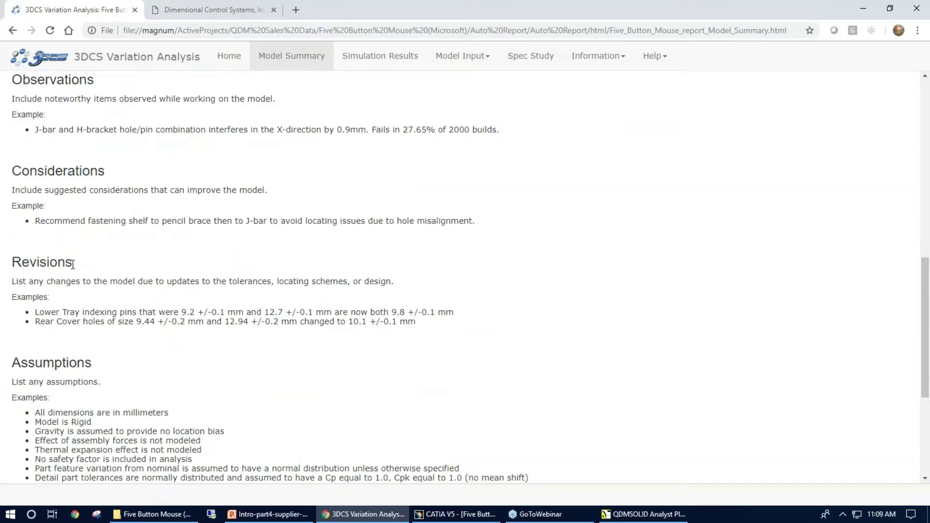
{"action": "scroll", "coordinate": [73, 265], "scroll_direction": "down", "scroll_amount": 1}
{"action": "scroll", "coordinate": [83, 315], "scroll_direction": "down", "scroll_amount": 2}
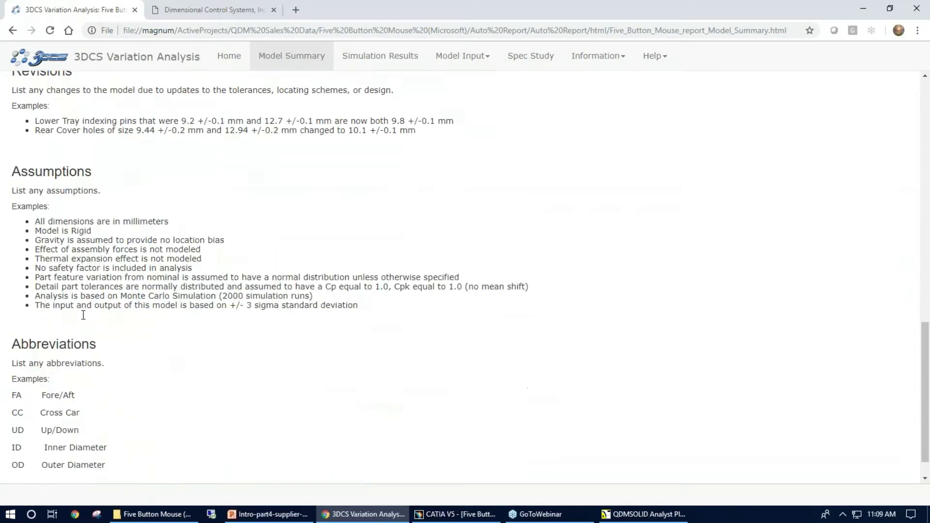
{"action": "scroll", "coordinate": [208, 301], "scroll_direction": "up", "scroll_amount": 4}
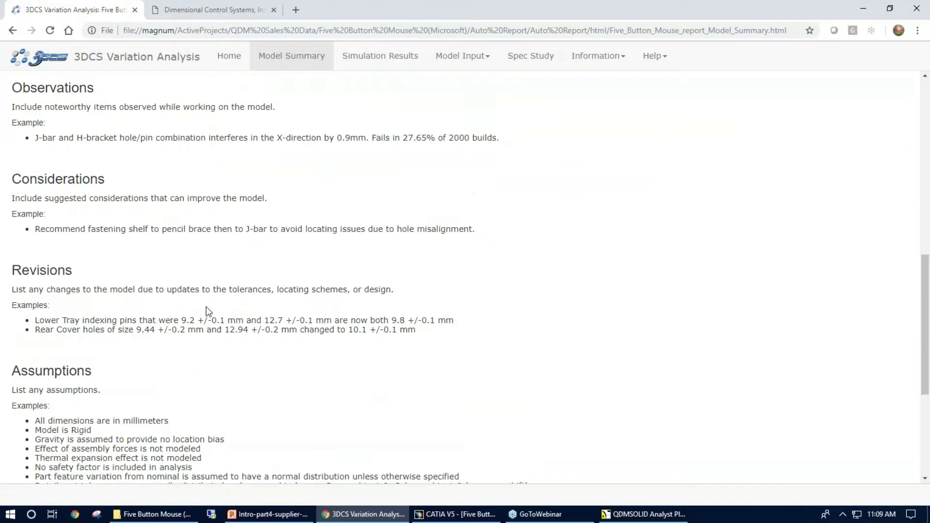
{"action": "scroll", "coordinate": [207, 311], "scroll_direction": "up", "scroll_amount": 8}
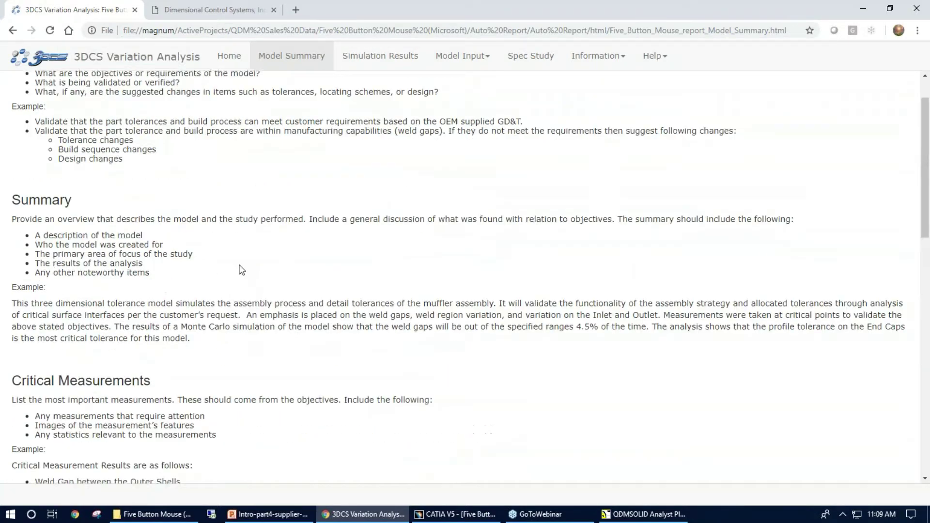
{"action": "scroll", "coordinate": [260, 305], "scroll_direction": "up", "scroll_amount": 1}
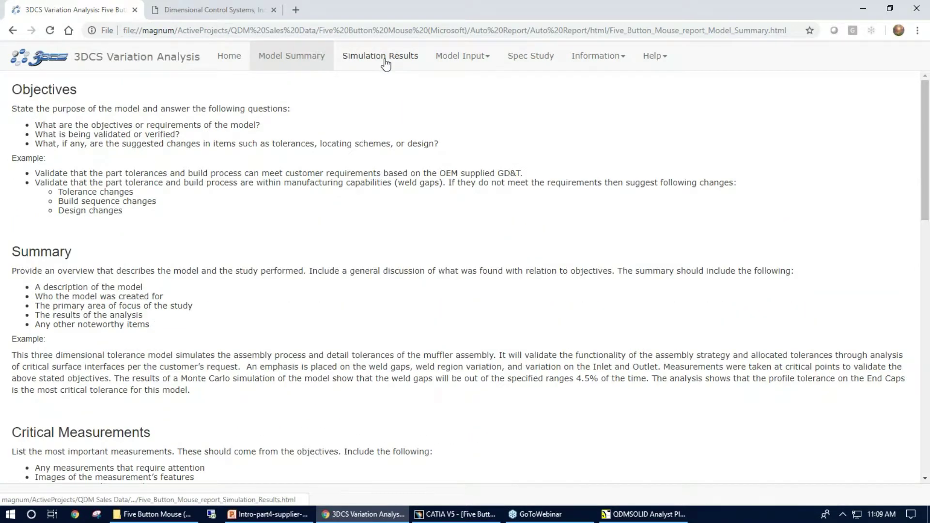
Show the report's simulation results and sort the measurements by H-OUT in descending order.
{"action": "left_click", "coordinate": [385, 63]}
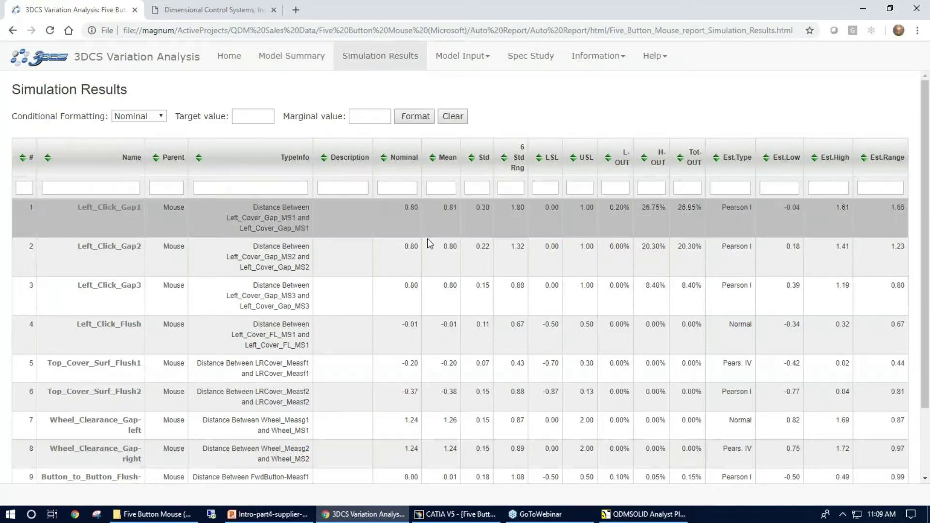
{"action": "mouse_move", "coordinate": [111, 209]}
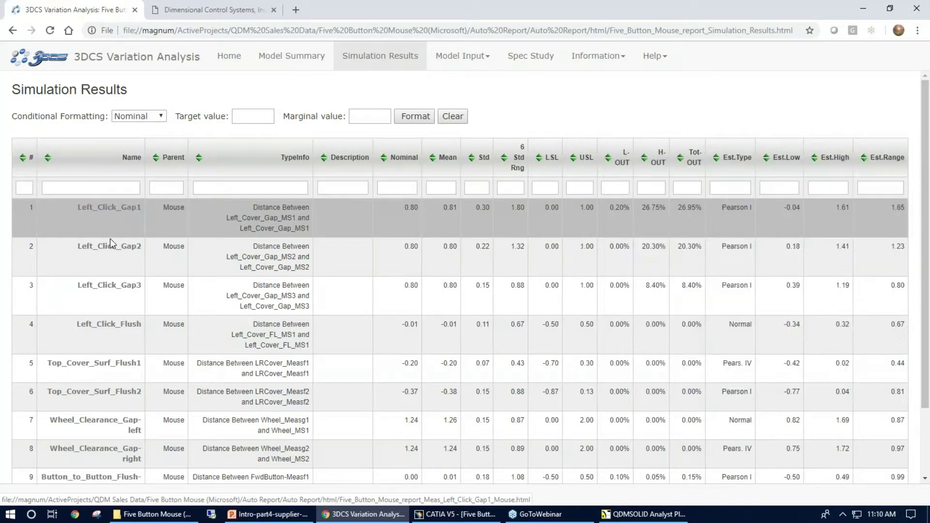
{"action": "mouse_move", "coordinate": [117, 254]}
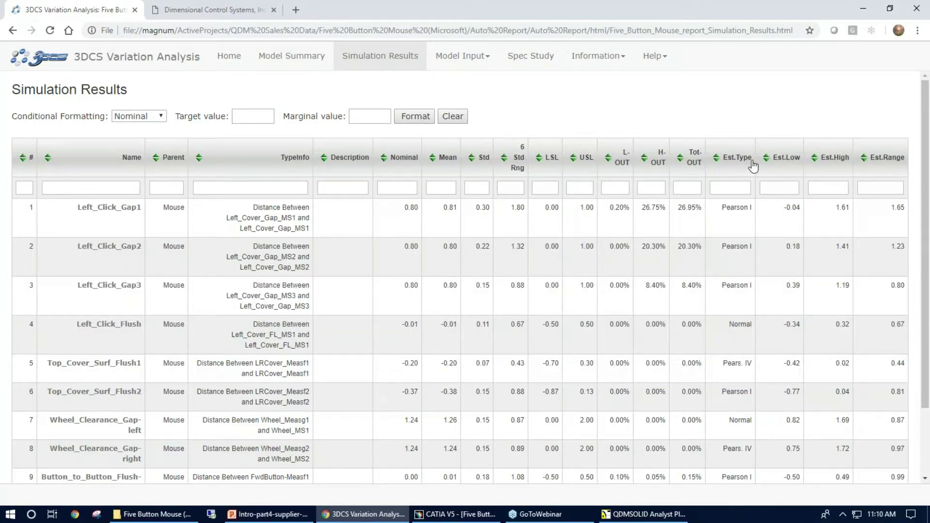
{"action": "left_click", "coordinate": [696, 161]}
{"action": "left_click", "coordinate": [696, 162]}
{"action": "left_click", "coordinate": [651, 162]}
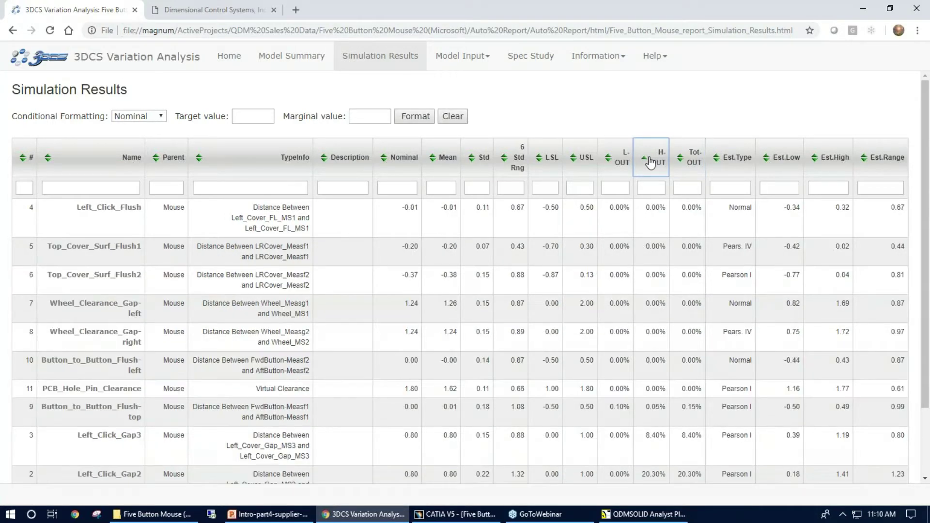
{"action": "left_click", "coordinate": [651, 162]}
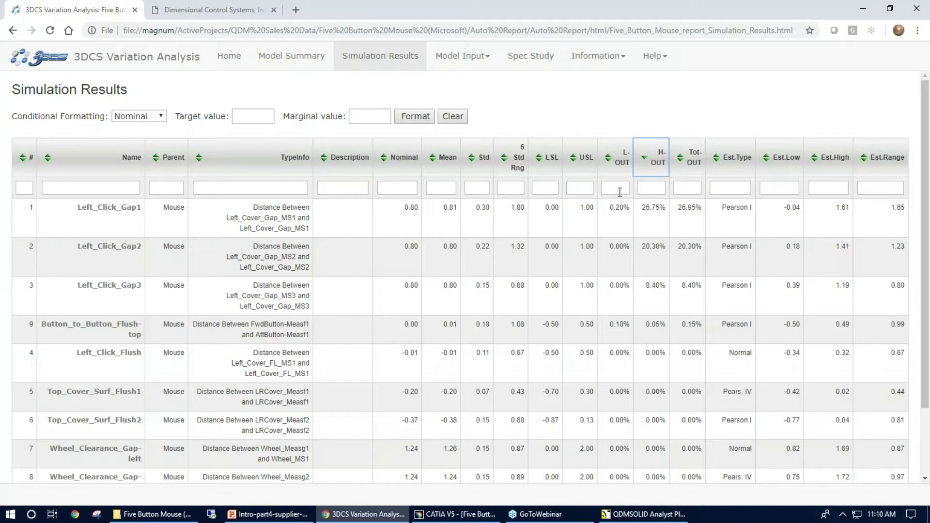
{"action": "left_click", "coordinate": [624, 189]}
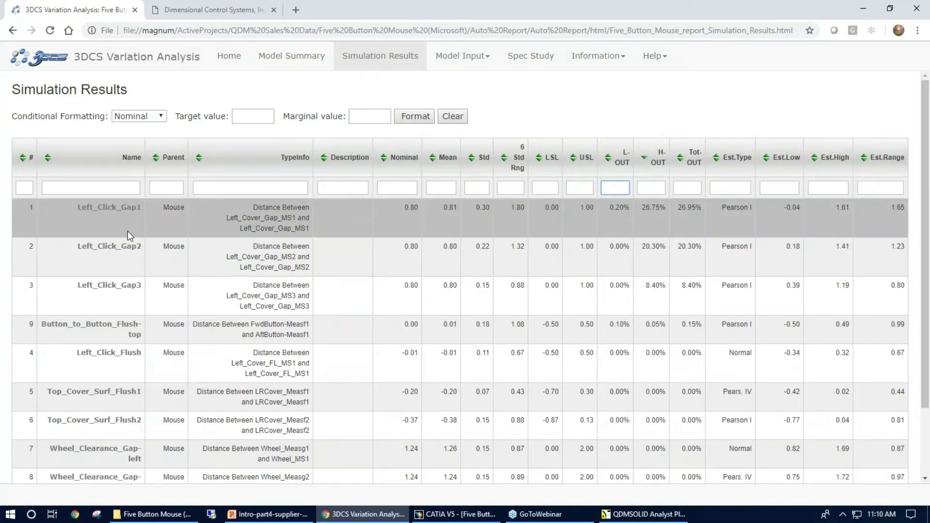
Open the Left_Click_Gap1 measurement results and examine its sensitivity contributors with their preview images.
{"action": "left_click", "coordinate": [108, 208]}
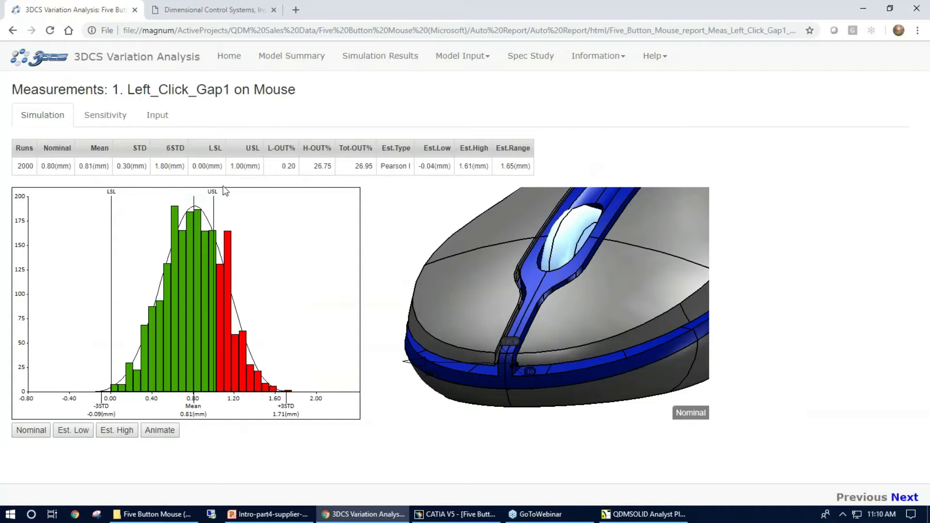
{"action": "left_click", "coordinate": [101, 122]}
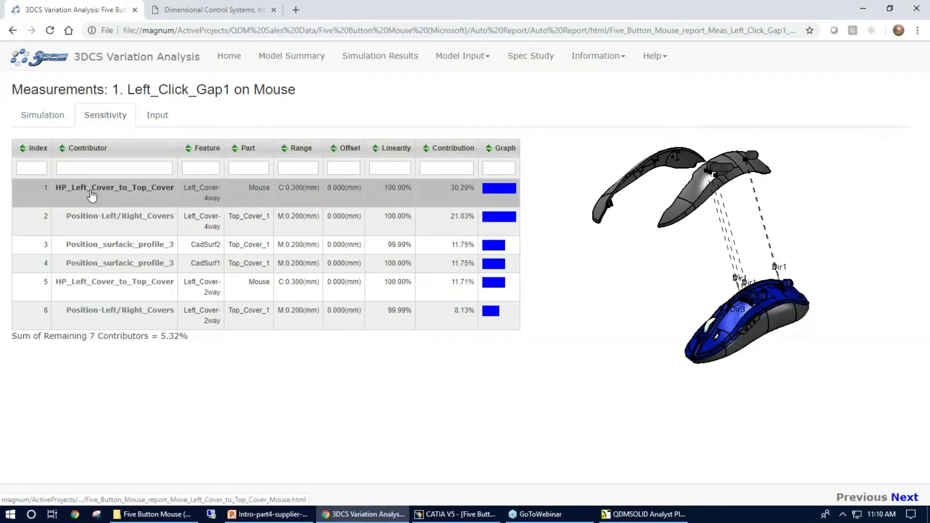
{"action": "mouse_move", "coordinate": [98, 219]}
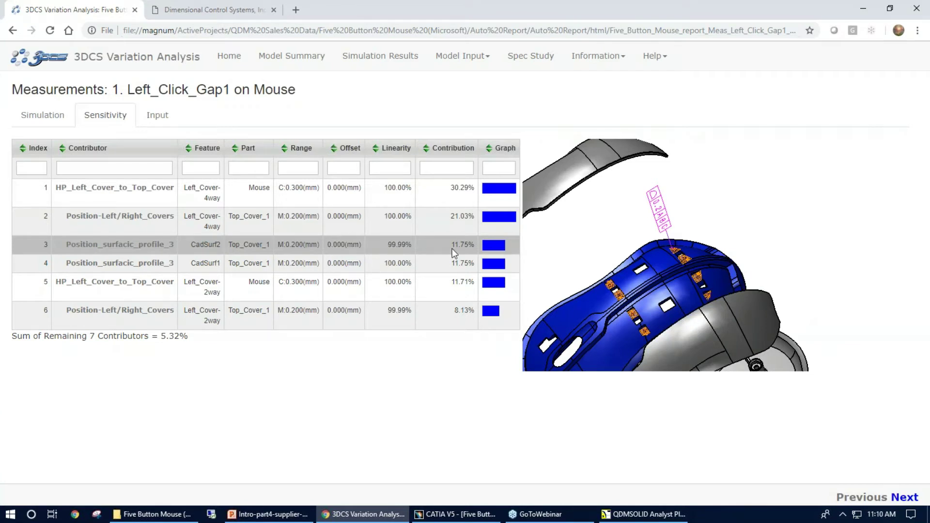
Return to the Left_Click_Gap1 simulation results and animate the gap variation on the mouse image.
{"action": "left_click", "coordinate": [43, 123]}
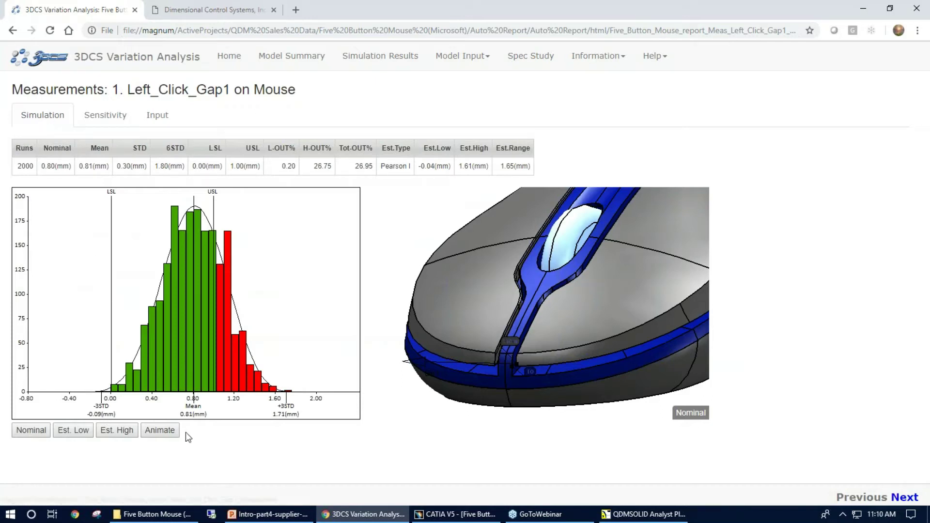
{"action": "left_click", "coordinate": [158, 432]}
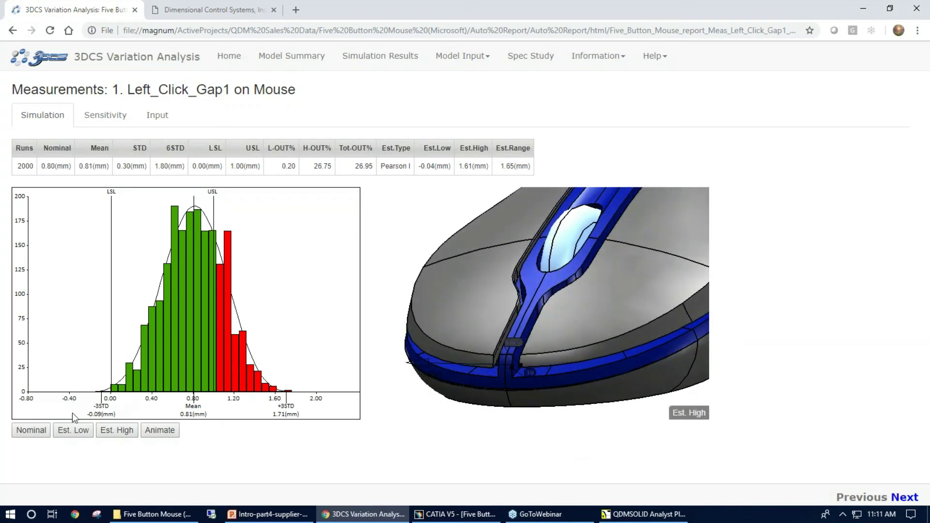
{"action": "left_click", "coordinate": [31, 431]}
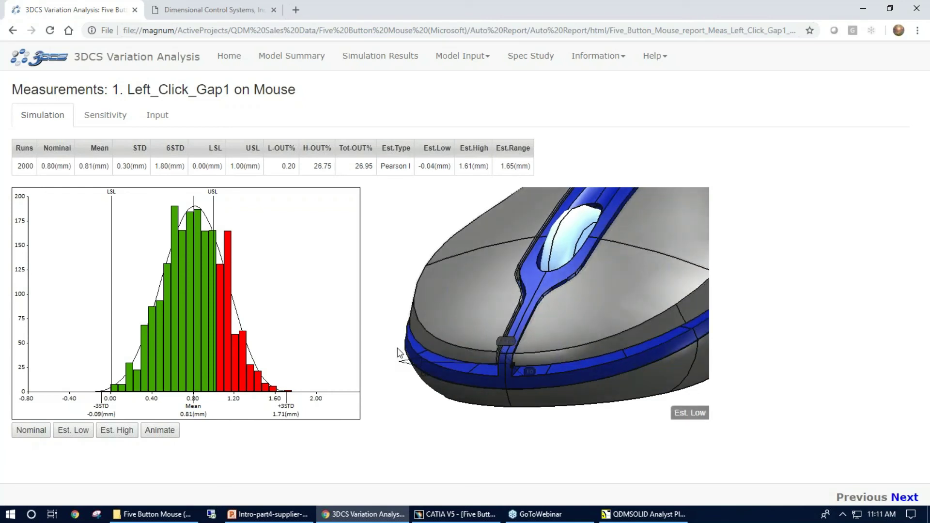